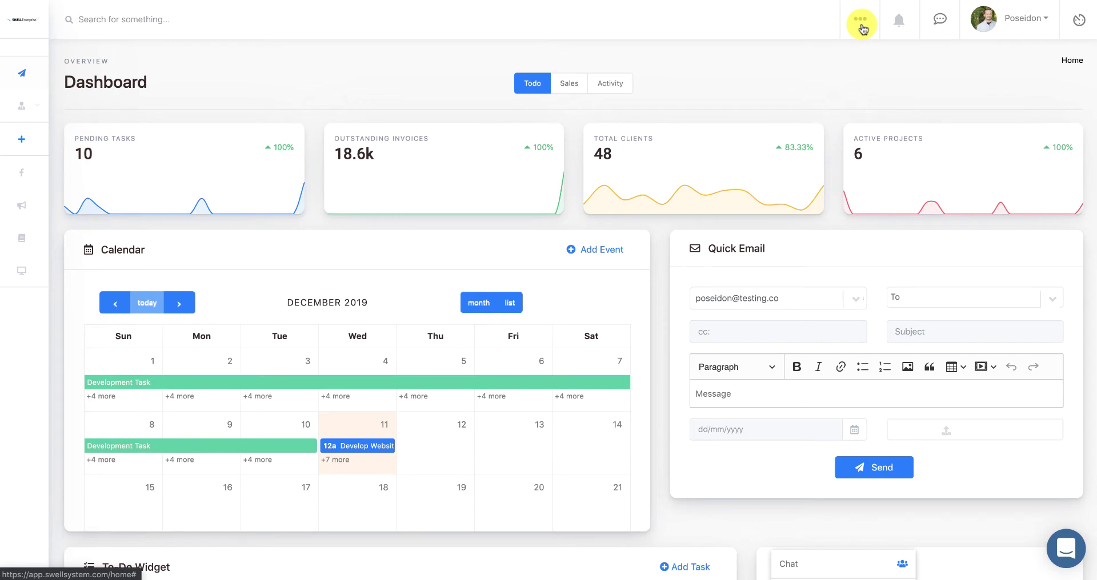
Open the list of sales estimates and start a new estimate
left_click(862, 27)
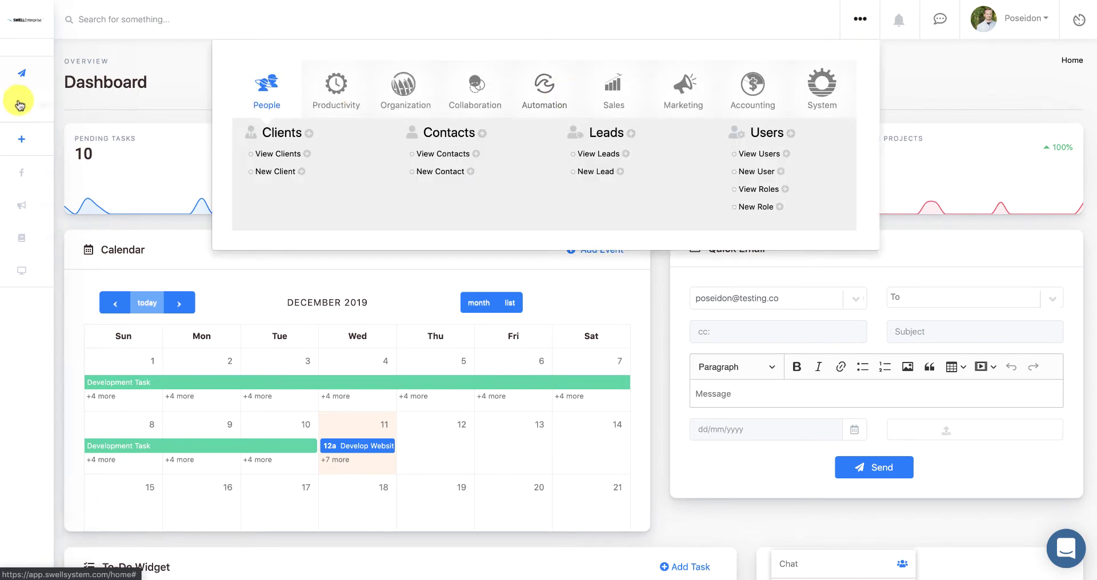
mouse_move(19, 102)
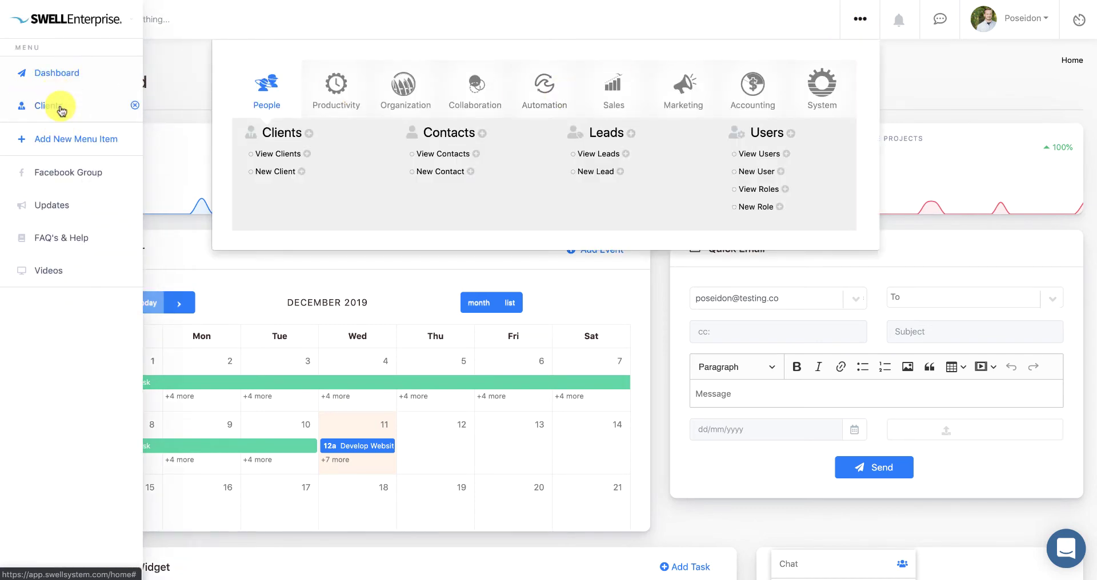
left_click(616, 98)
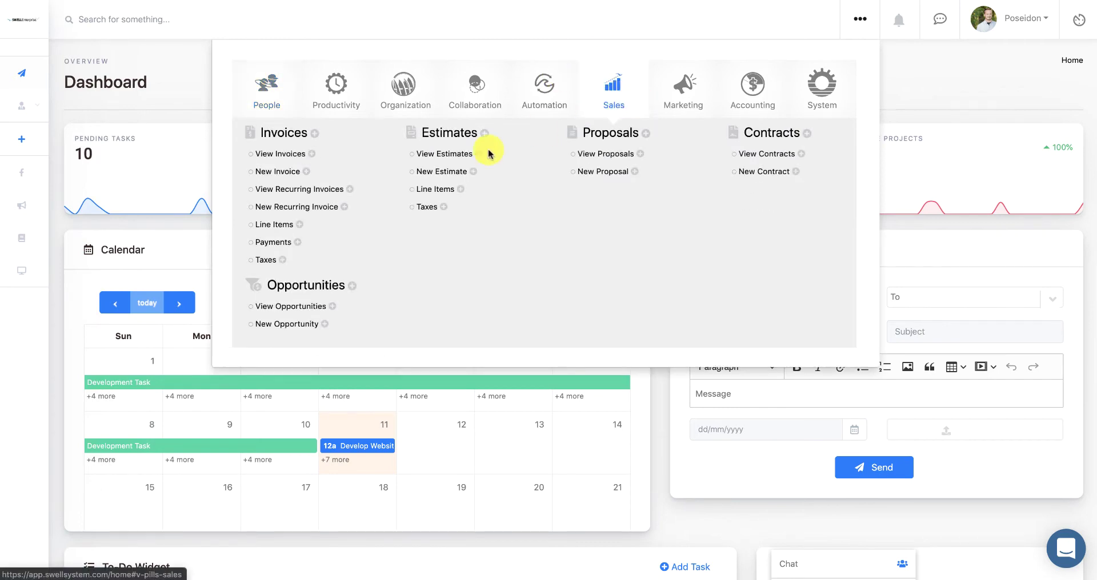
left_click(452, 159)
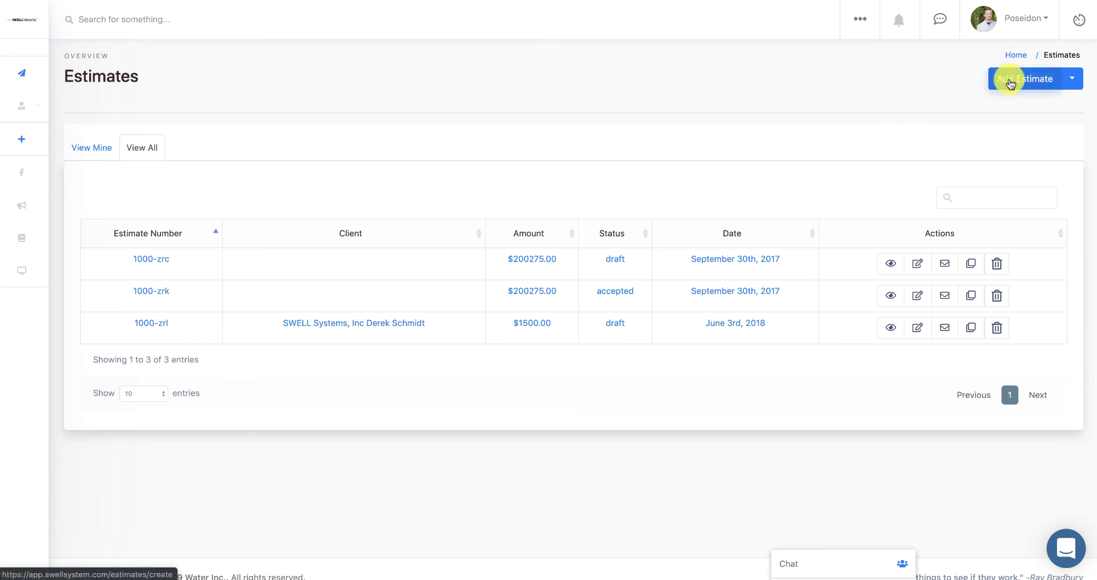
left_click(1010, 84)
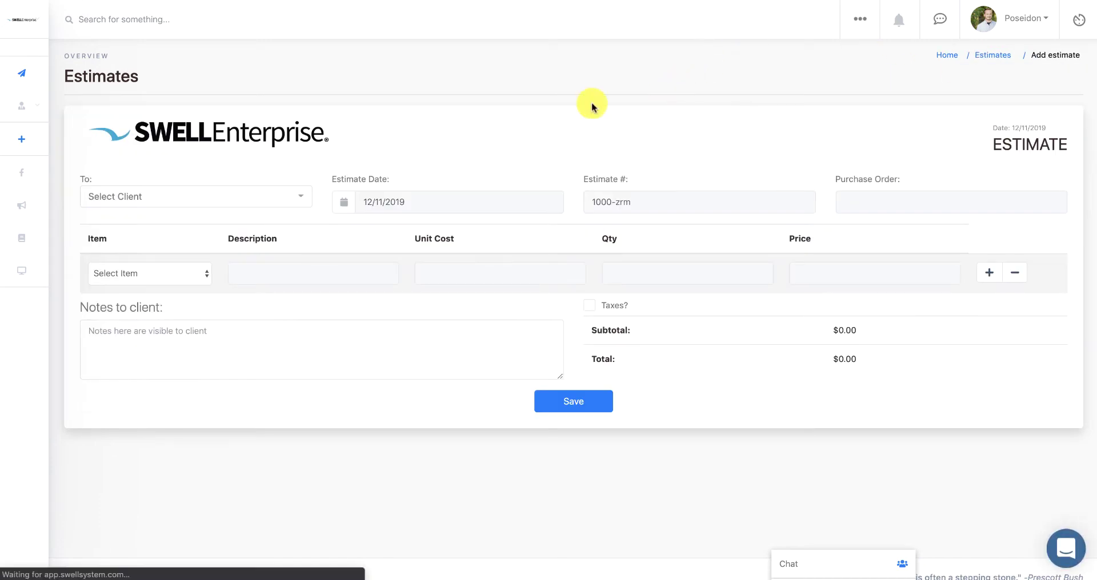
Address the estimate to the SWELL Systems, Inc client and set the estimate number to 1000-abc, leaving the purchase order empty
left_click(264, 200)
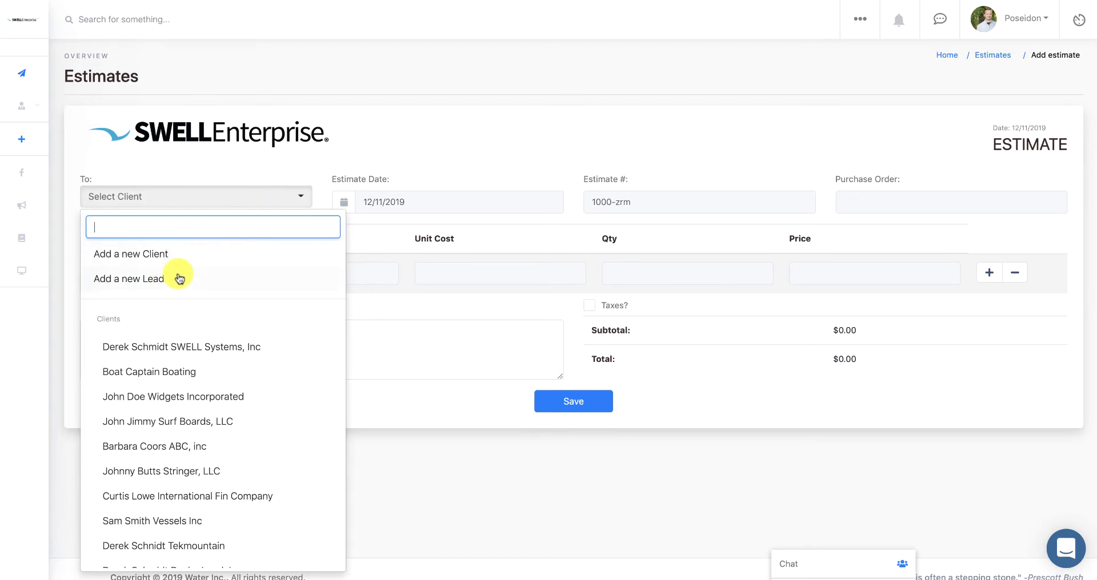
left_click(177, 343)
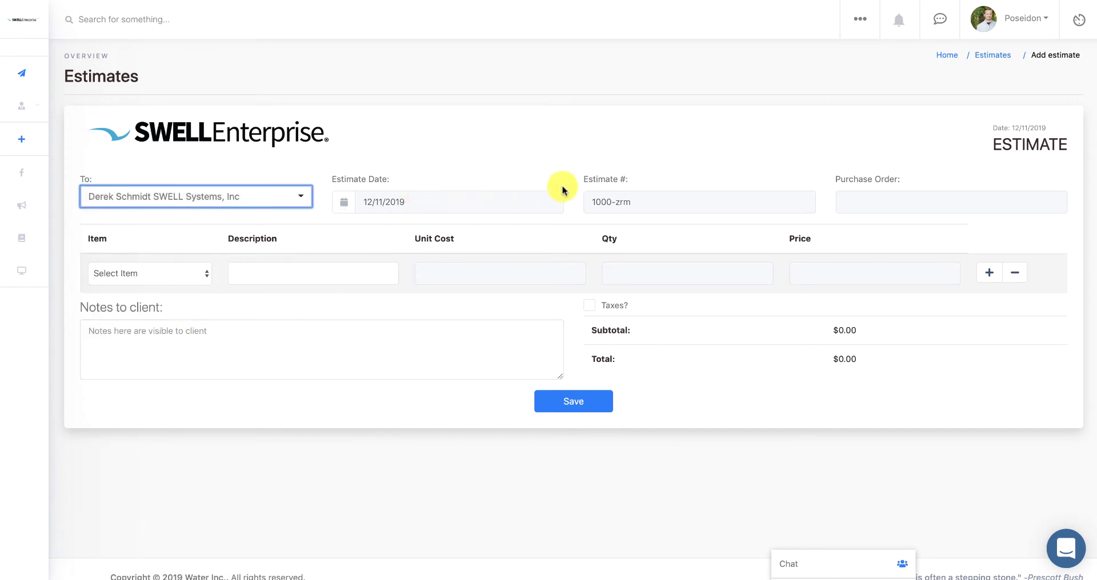
left_click(641, 206)
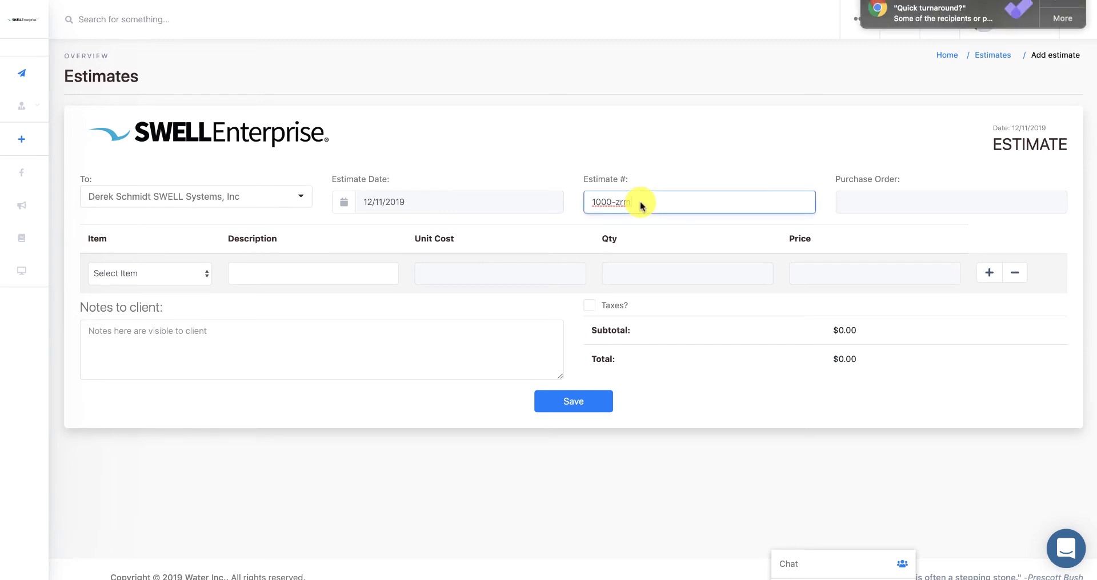
left_click_drag(641, 205, 615, 205)
key("BackSpace")
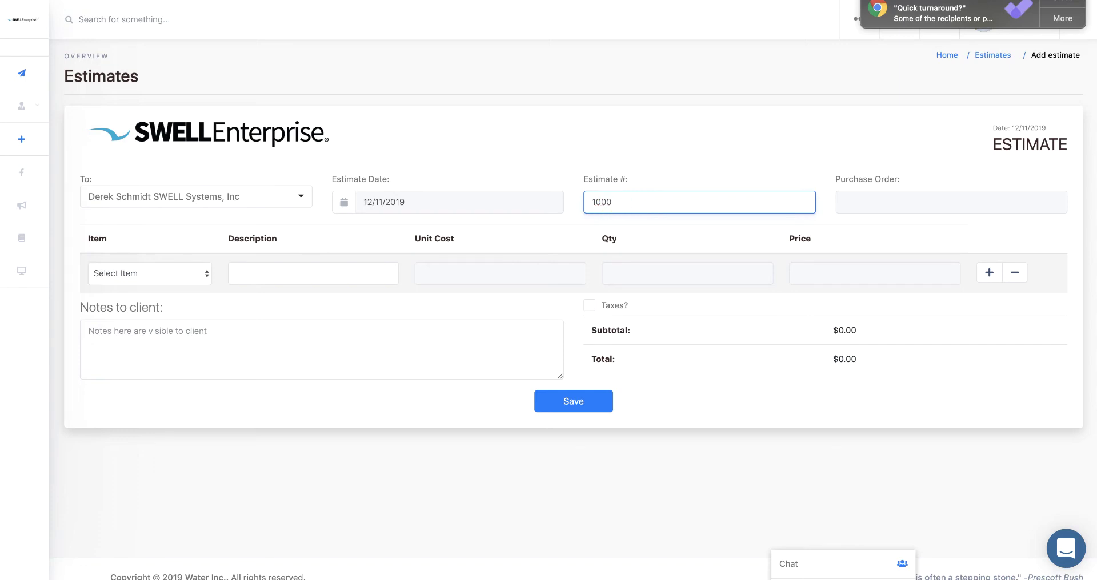
left_click(566, 398)
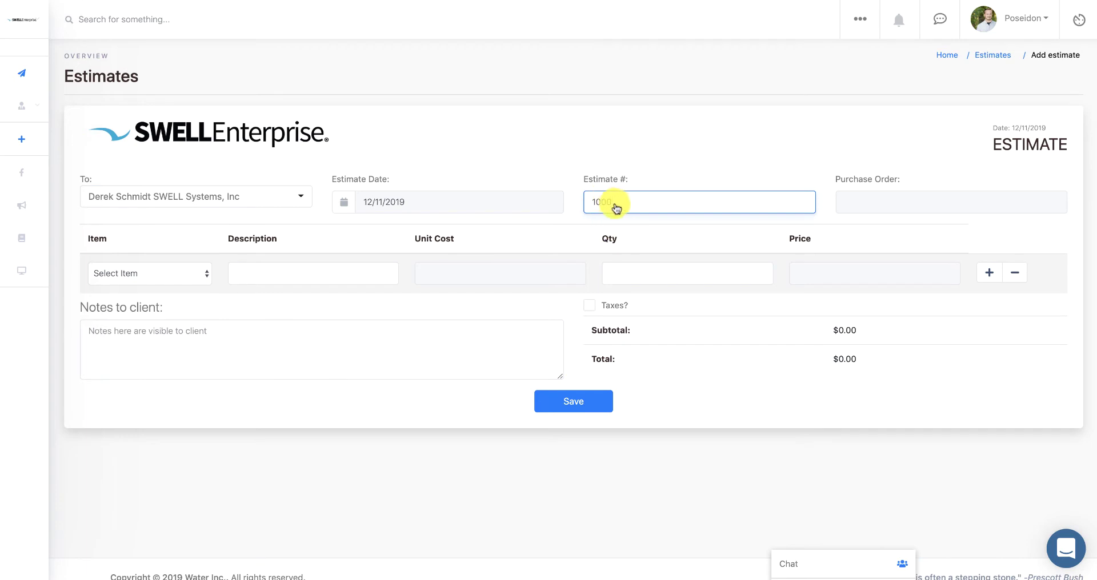
type("-abc")
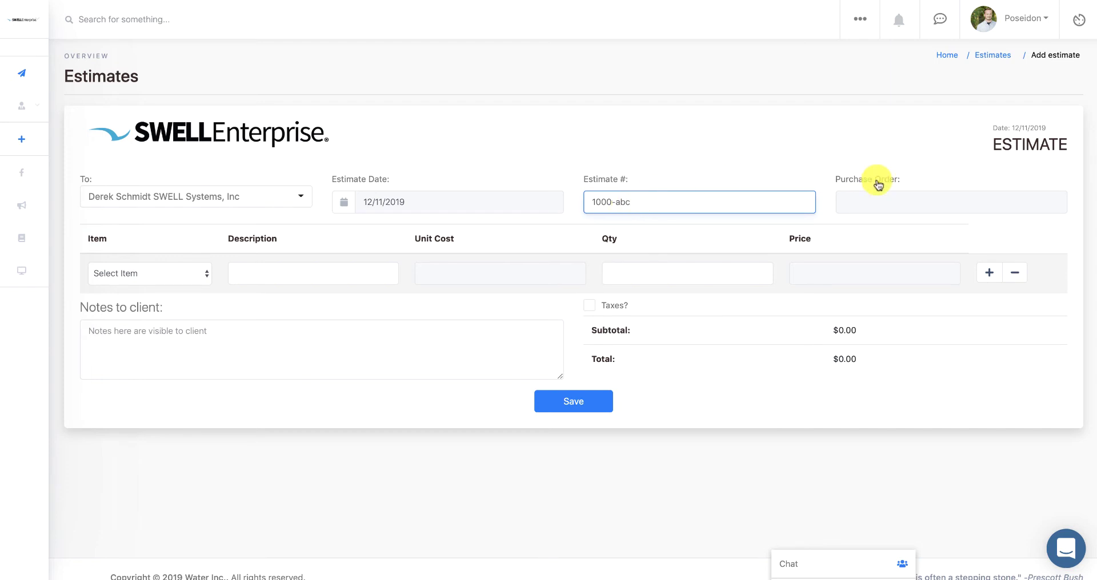
left_click(864, 211)
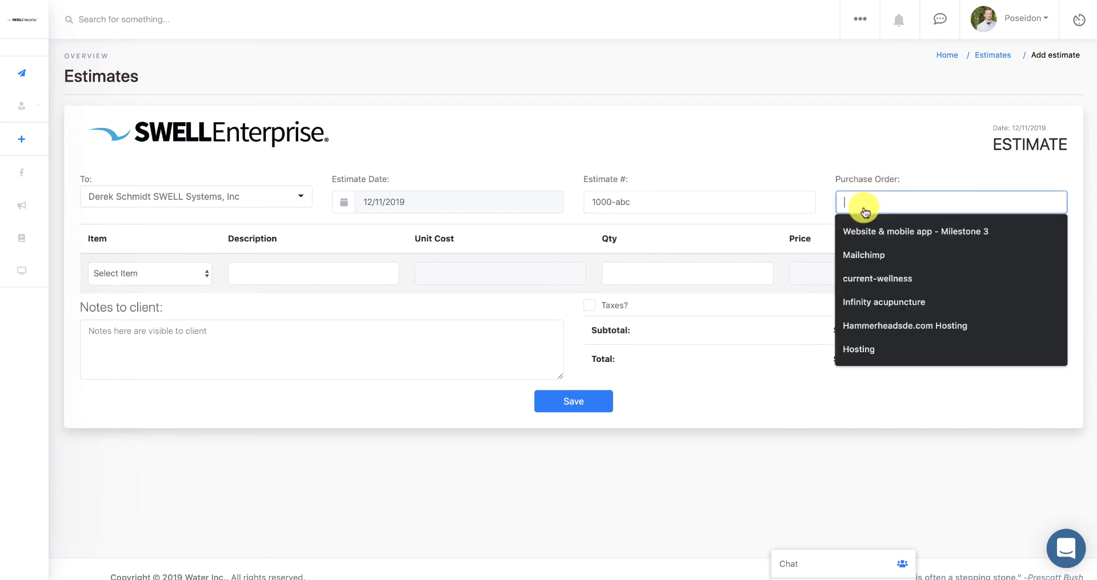
left_click(850, 158)
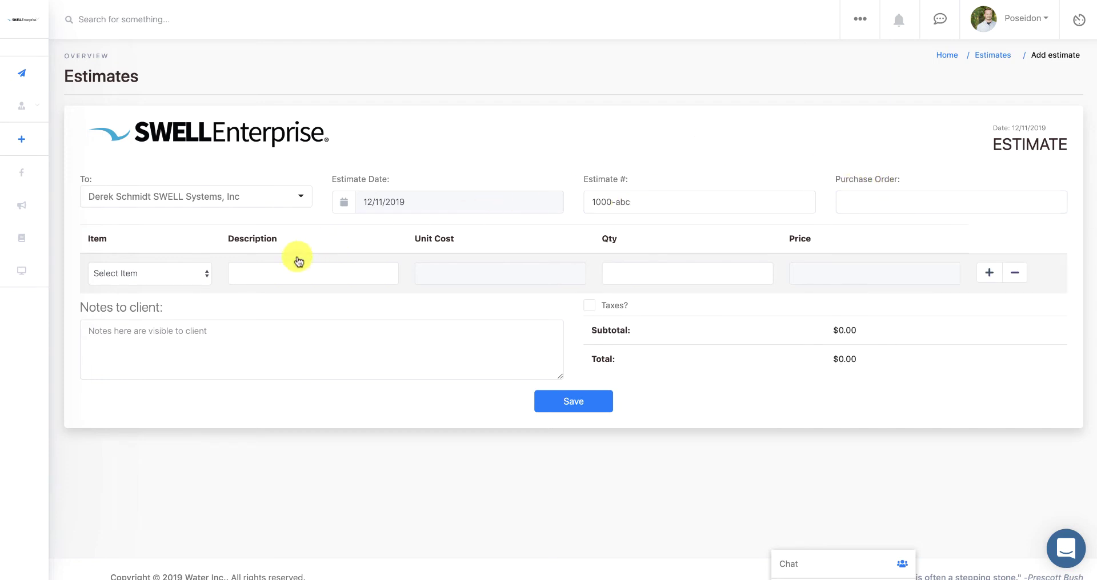
Choose Development as the first line item and enter "Description" as its description
left_click(191, 281)
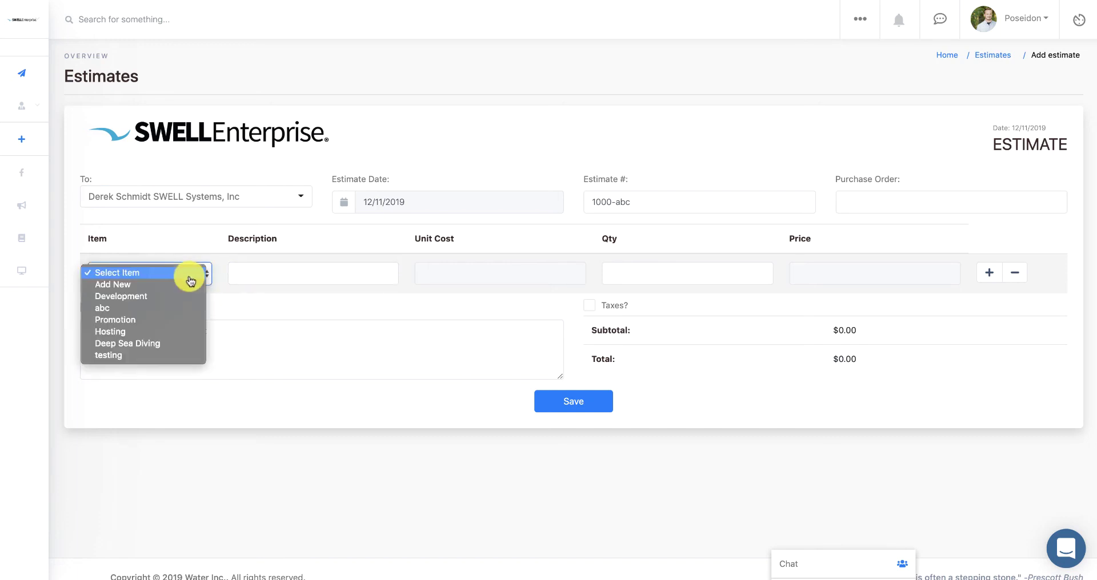
left_click(186, 296)
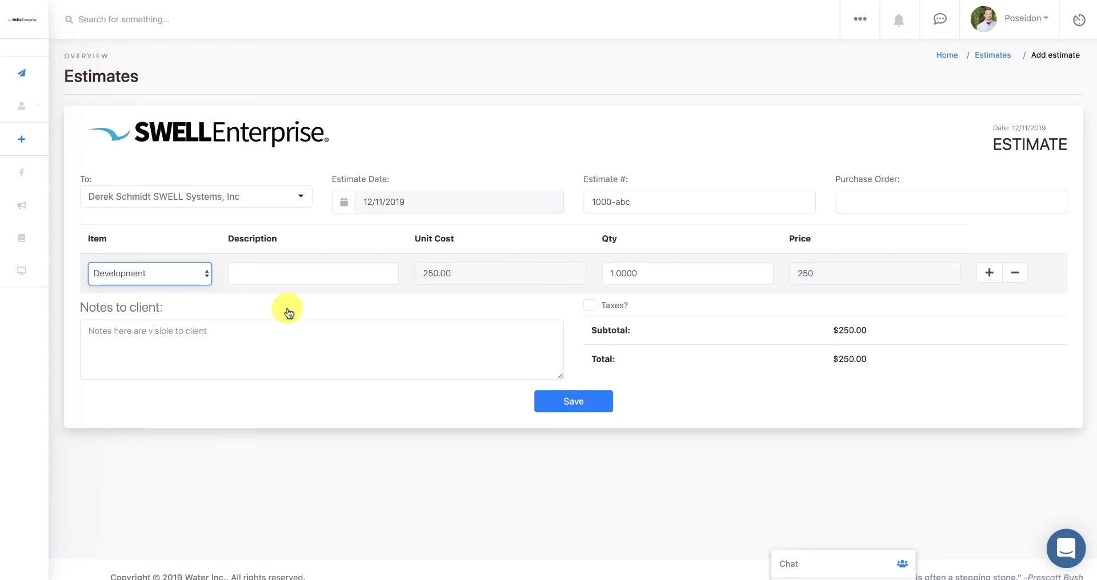
left_click(297, 279)
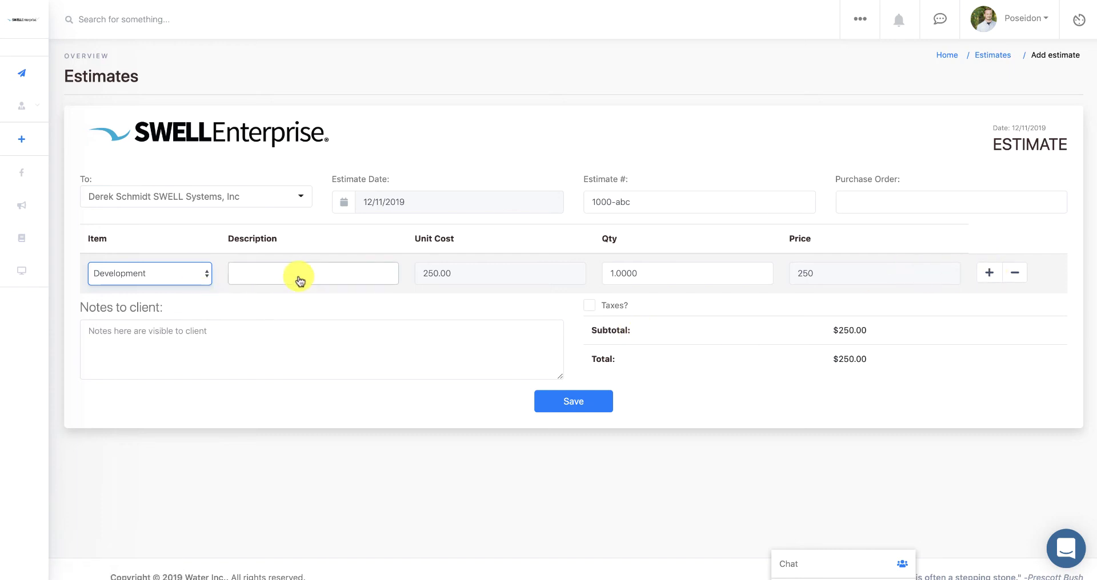
type("Description")
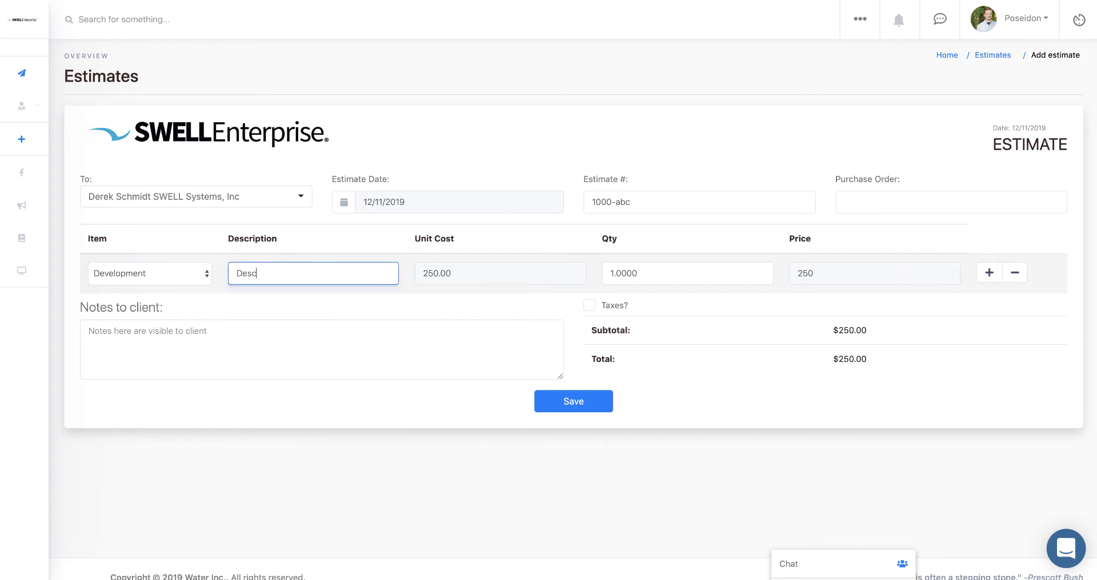
Set the Development line item's unit cost to 550.00 and its quantity to 5.0000
left_click(433, 277)
key("BackSpace")
type("5")
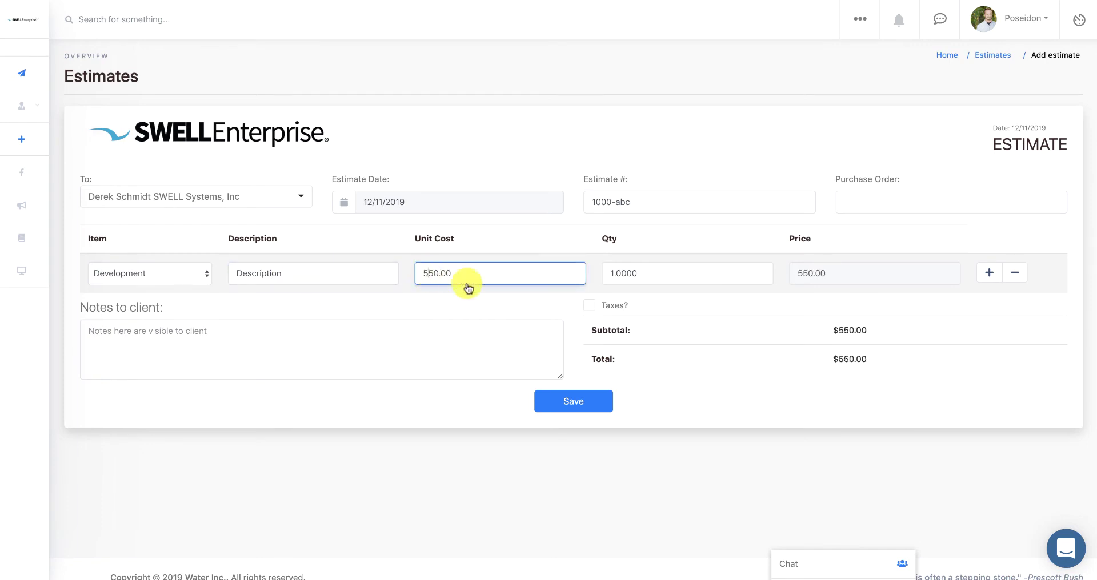
left_click(612, 278)
key("BackSpace")
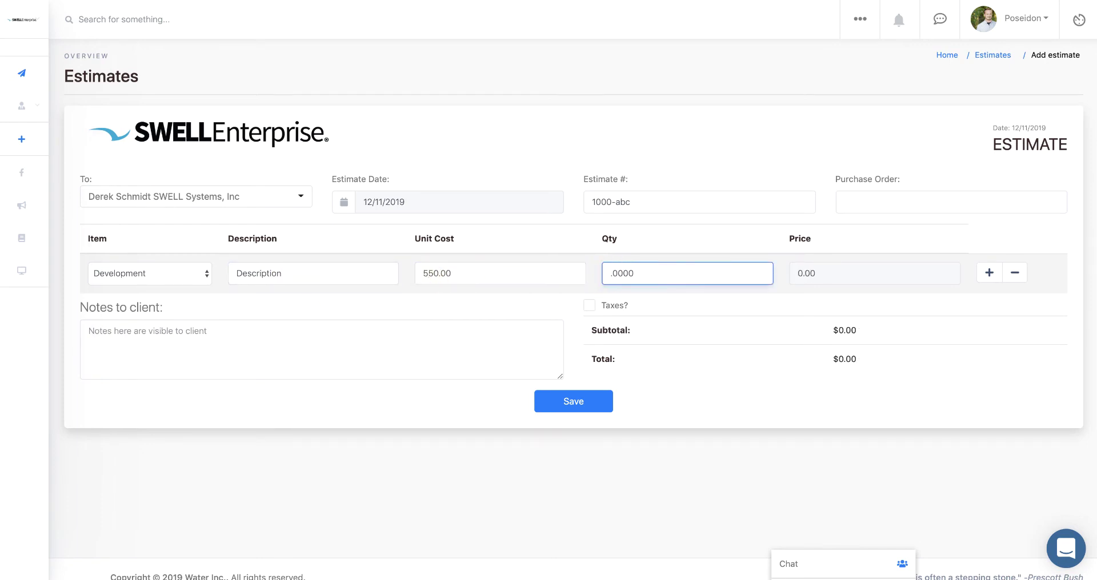
type("5")
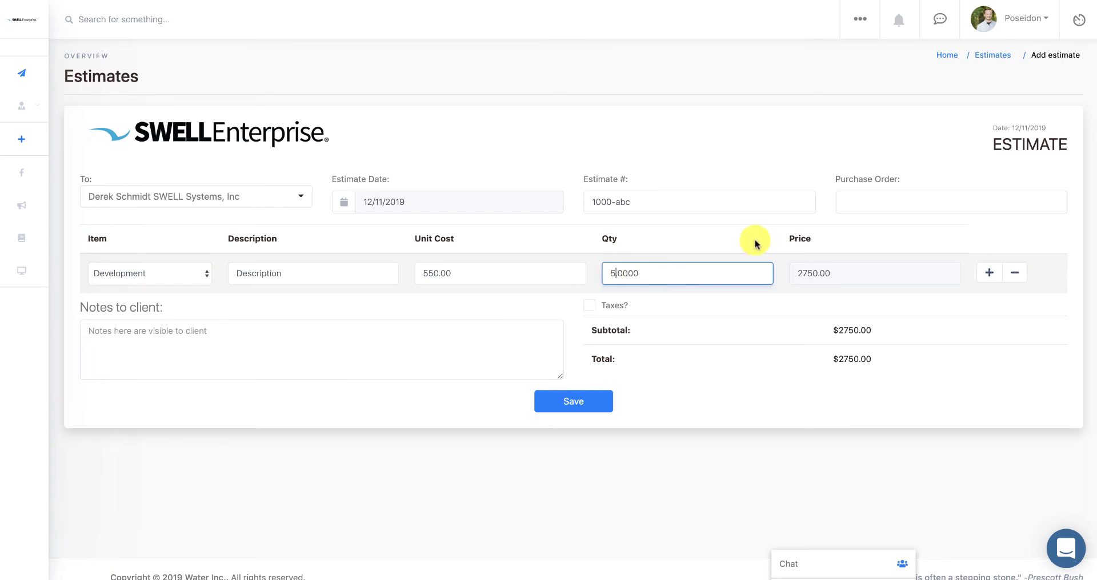
Add two more line items to the estimate, Promotion and Hosting
left_click(990, 274)
left_click(197, 319)
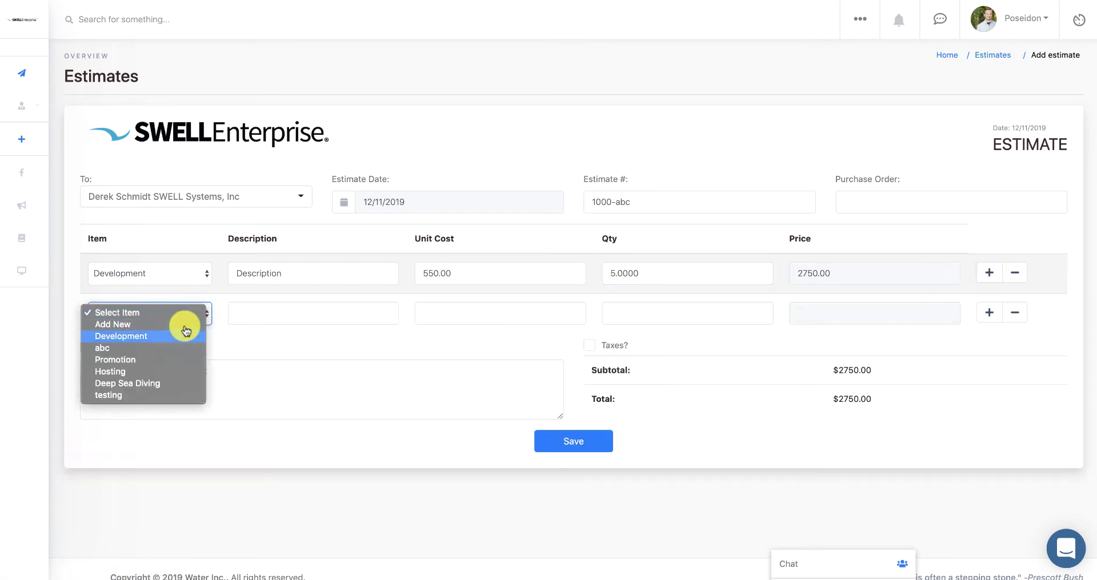
left_click(157, 360)
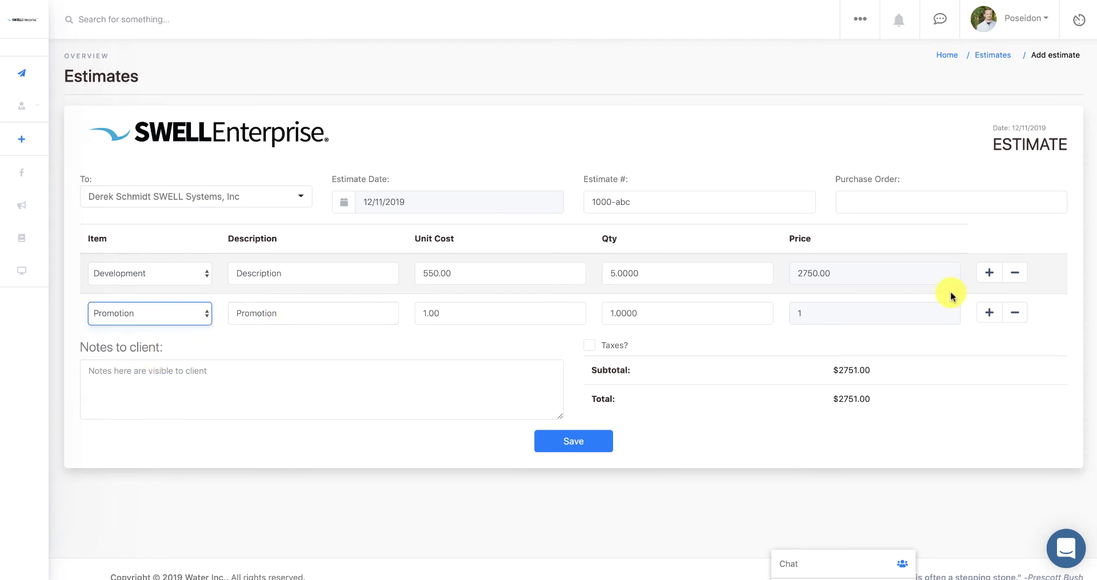
left_click(989, 313)
left_click(179, 360)
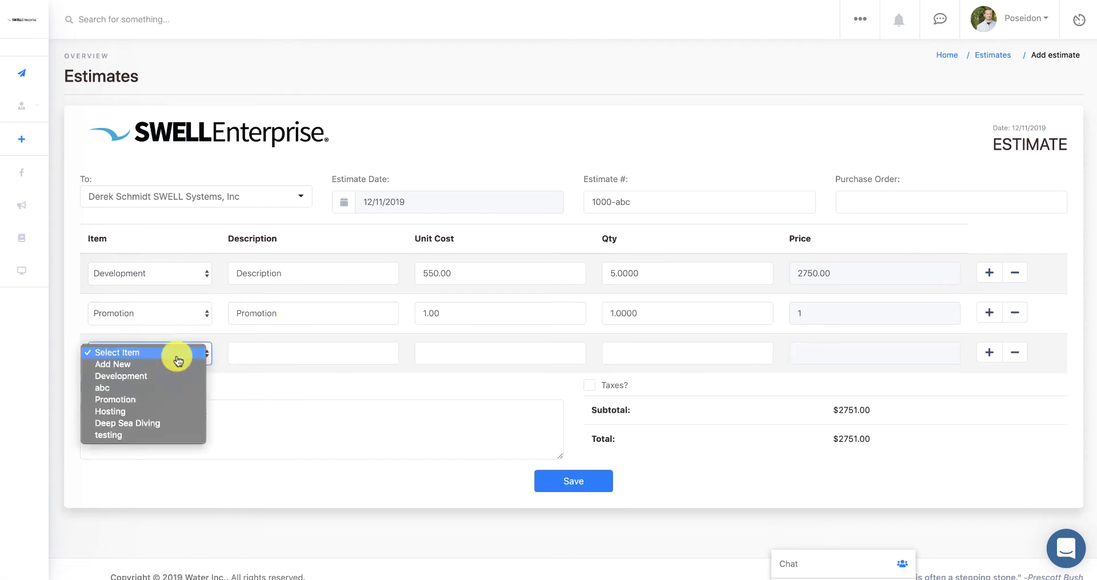
left_click(138, 411)
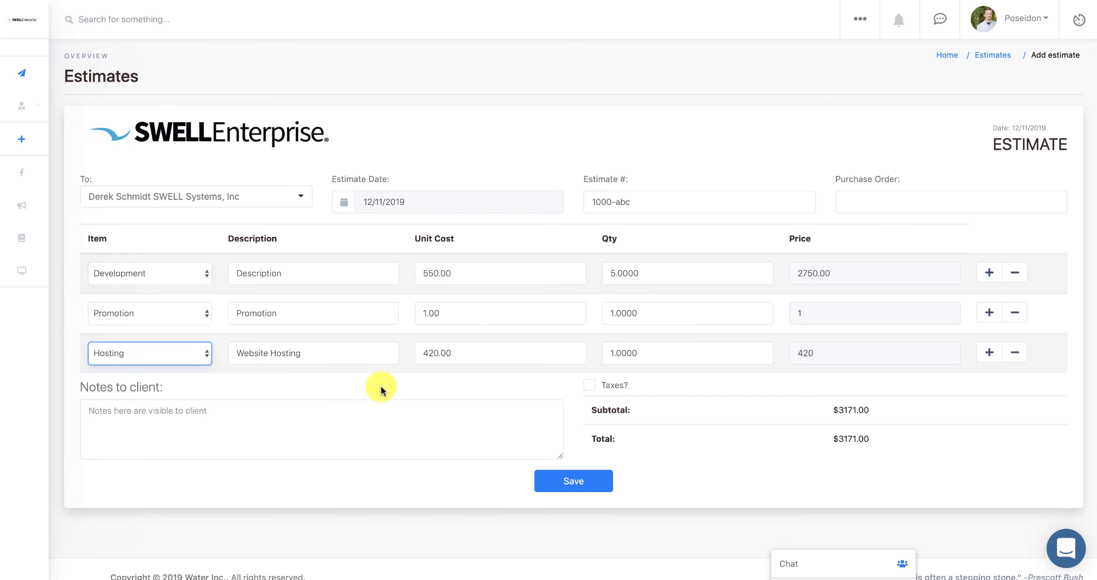
Apply the Sales Tax to the estimate and save it
left_click(590, 389)
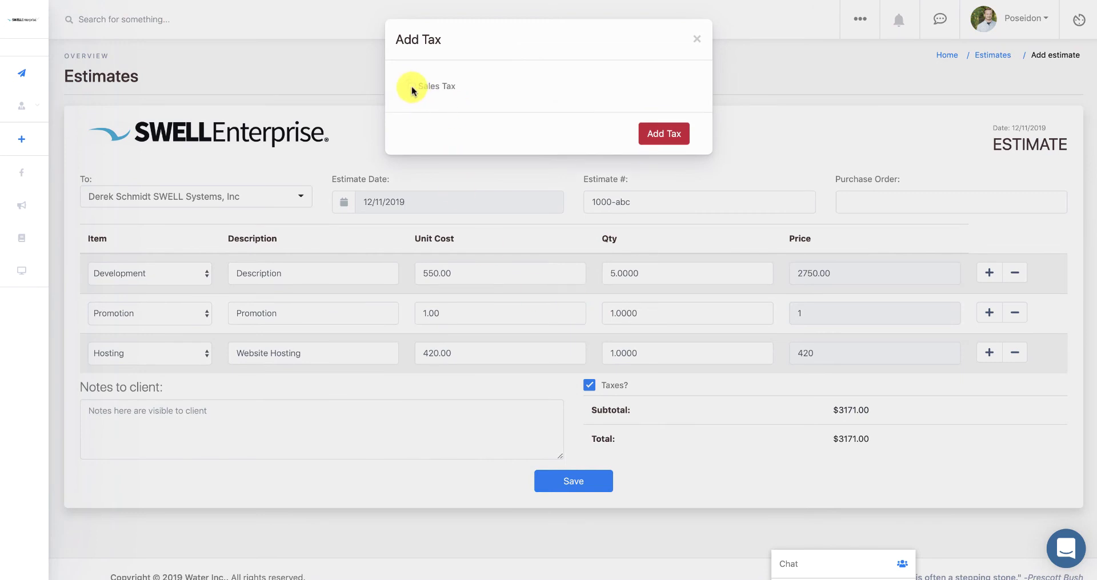
left_click(411, 86)
left_click(664, 133)
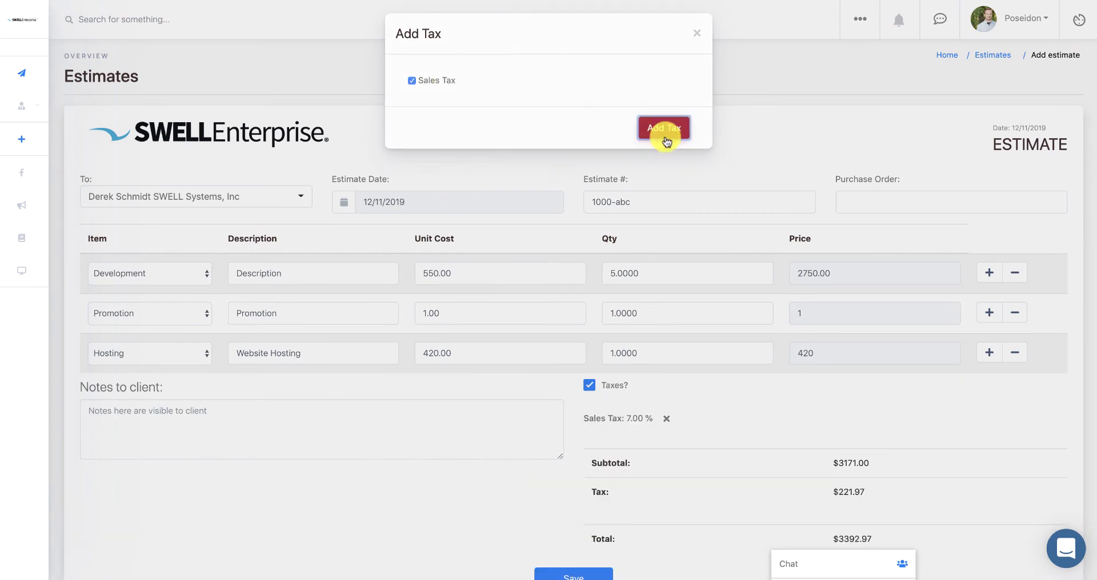
scroll(543, 370, "down", 2)
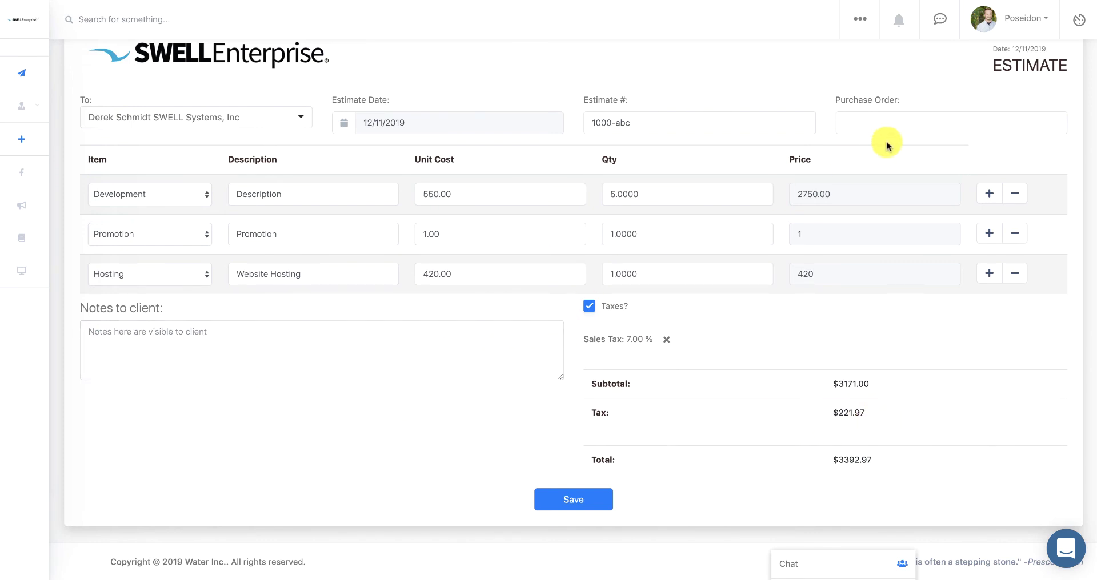
left_click(575, 503)
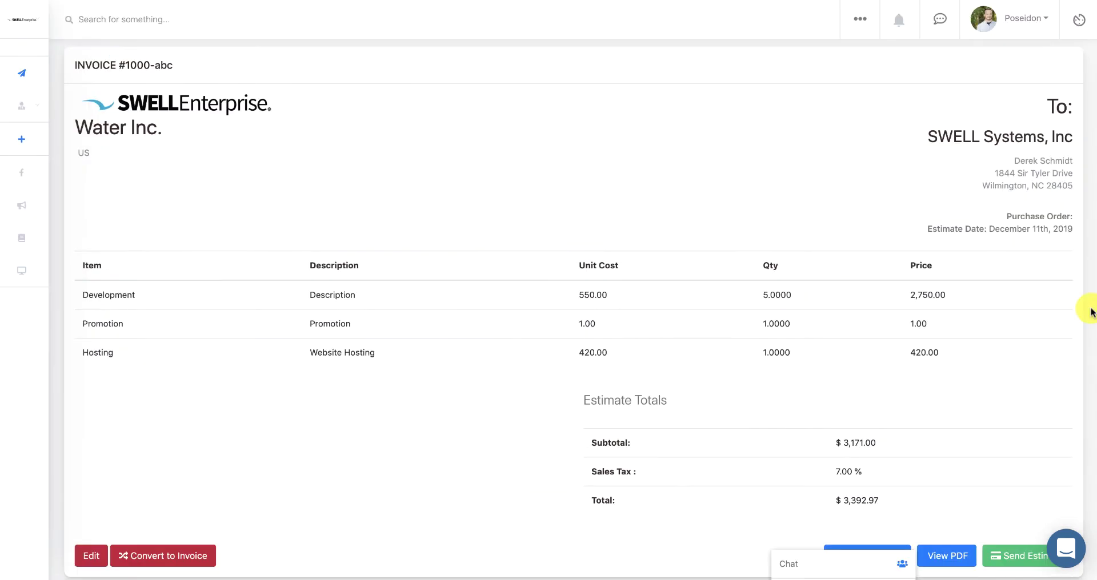
Review the saved estimate's line items and totals, and its options for PDF output, sending and conversion to an invoice
scroll(1074, 337, "down", 2)
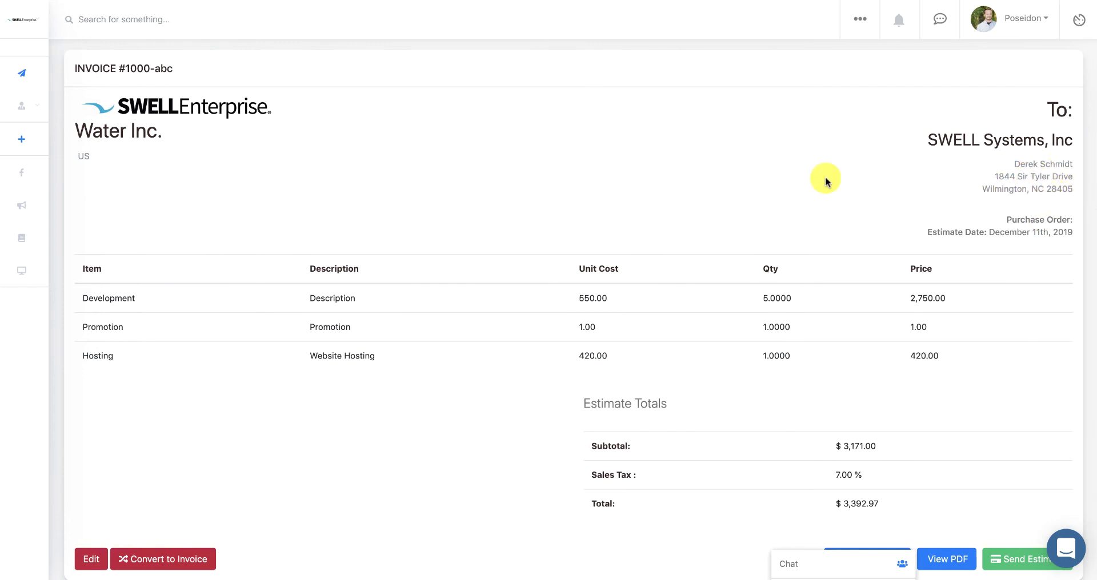
scroll(308, 235, "down", 1)
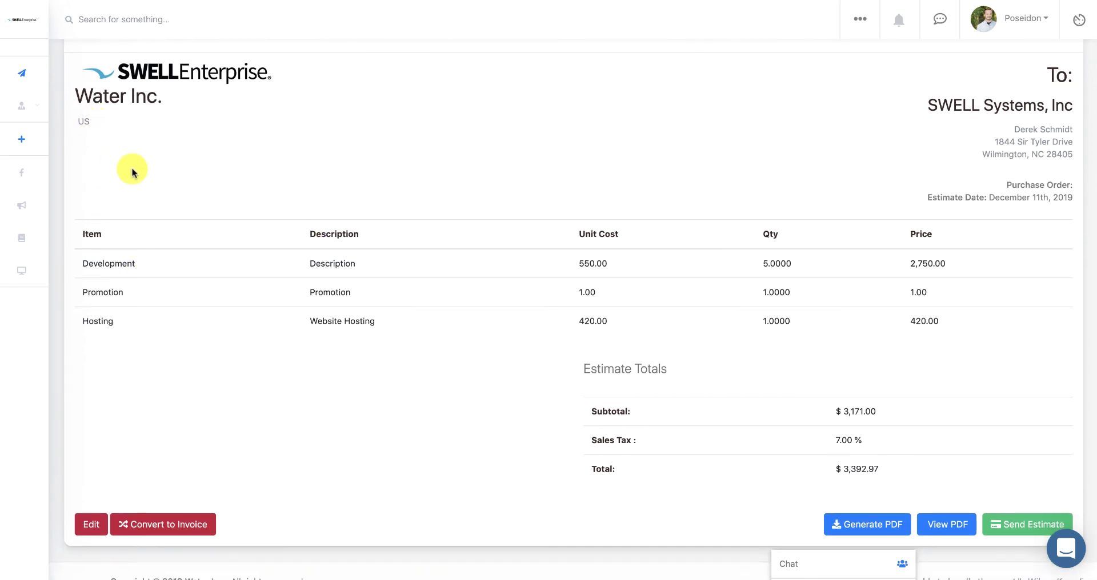
scroll(216, 303, "down", 1)
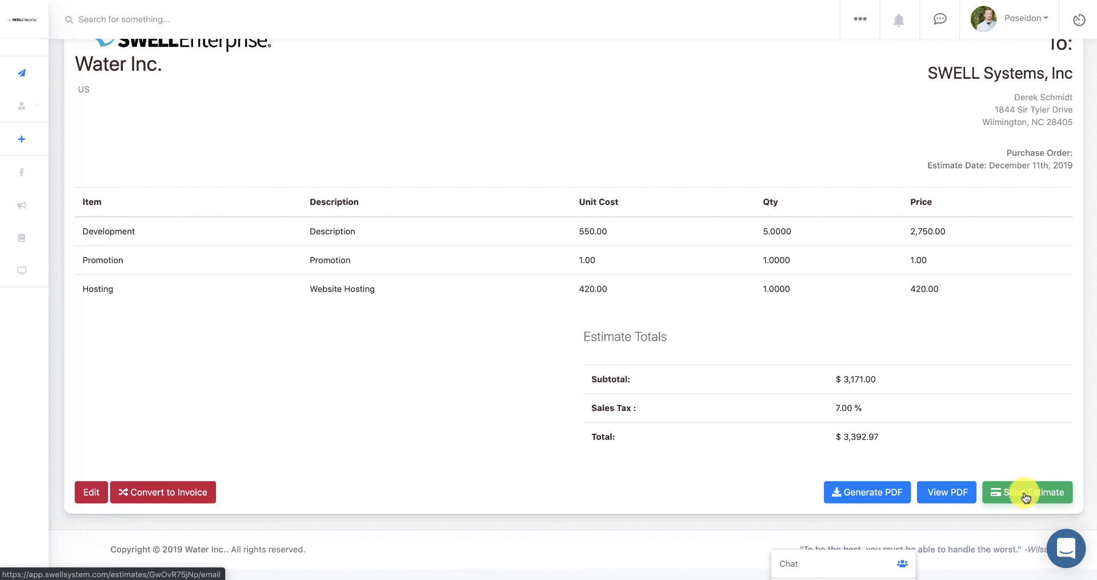
left_click(896, 492)
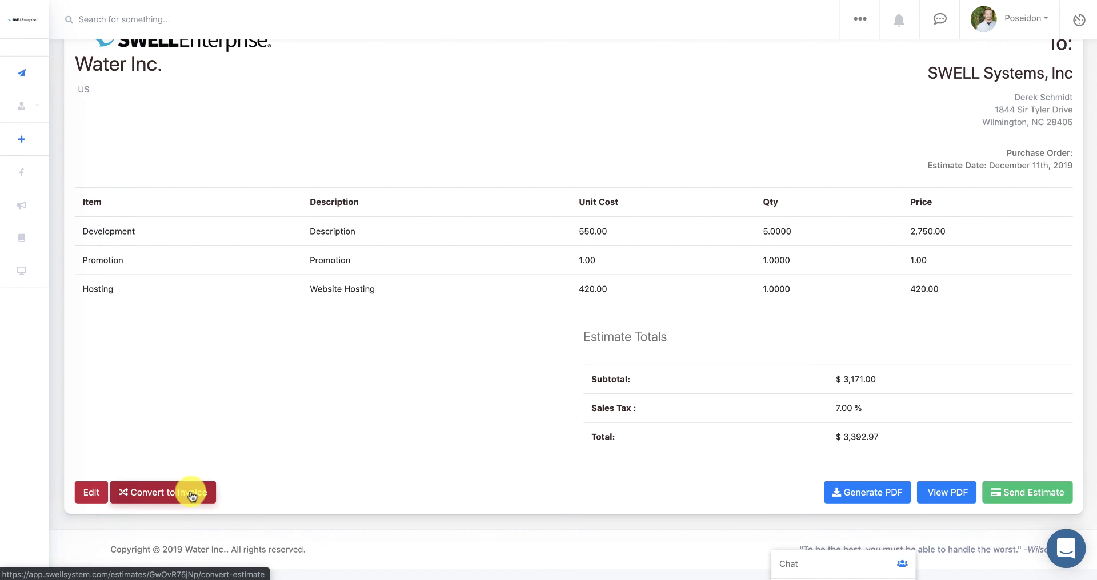
scroll(358, 409, "up", 1)
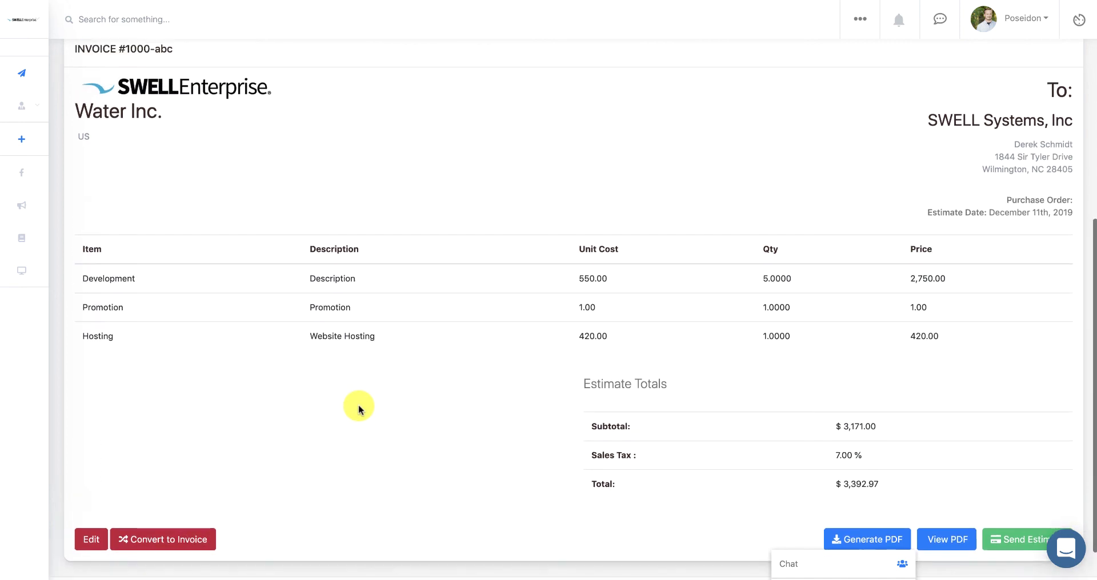
scroll(359, 409, "up", 1)
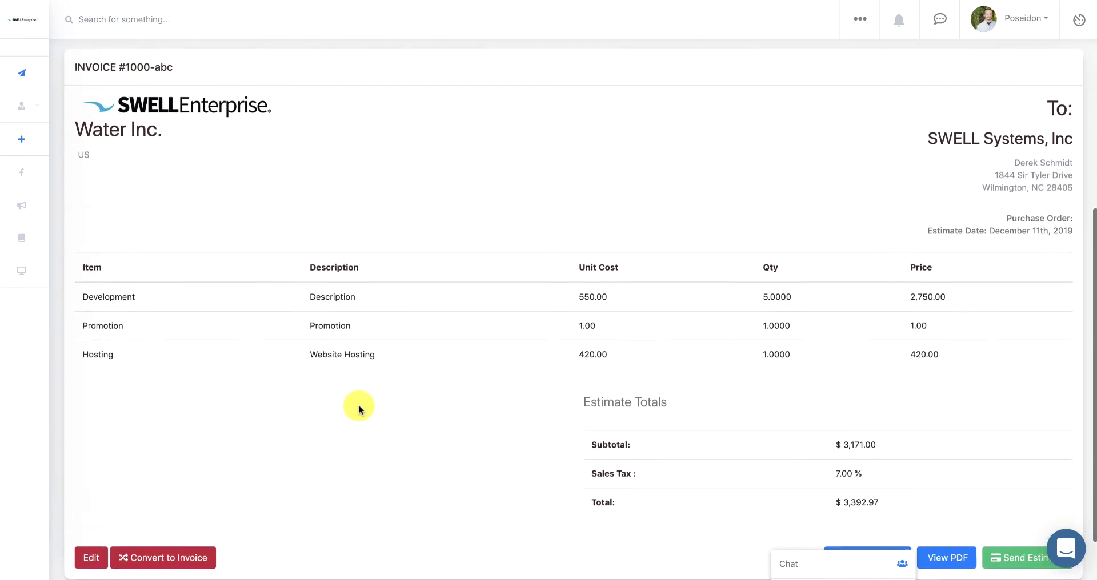
scroll(359, 409, "up", 1)
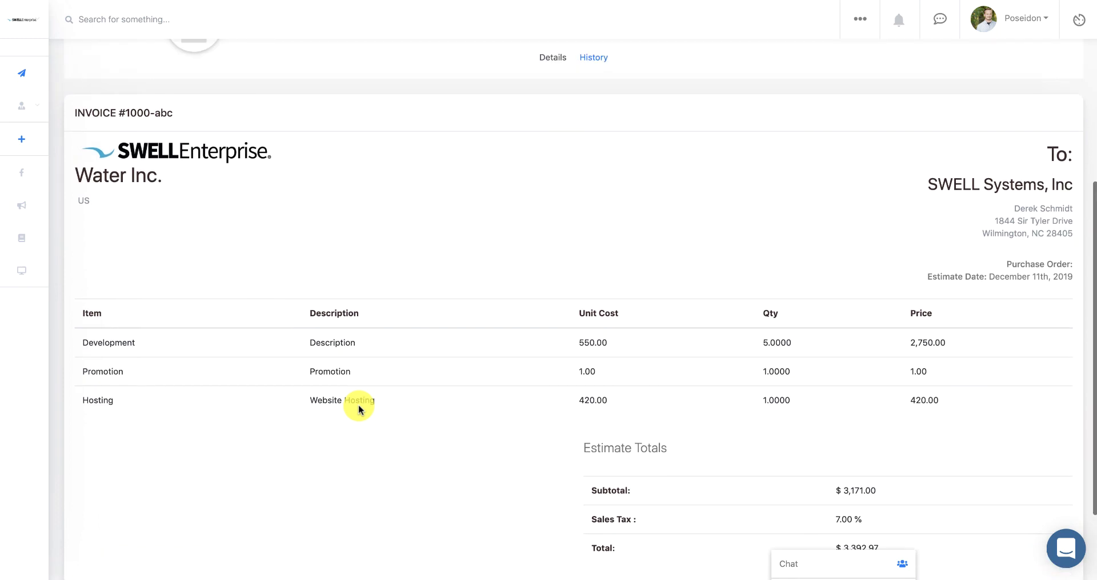
View the estimate's history and open the support messenger
left_click(594, 61)
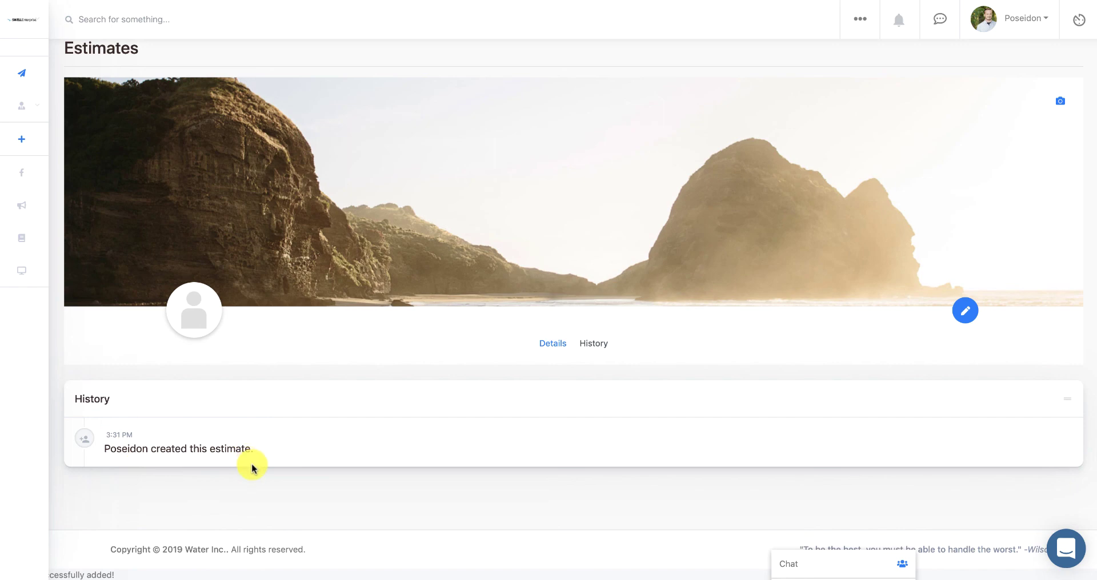
scroll(251, 468, "up", 1)
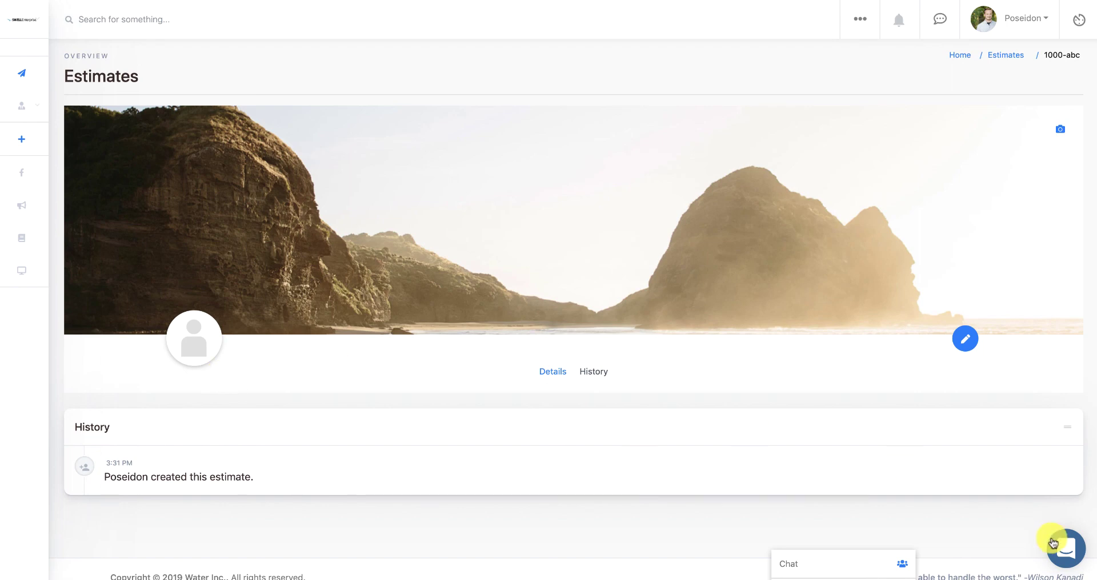
left_click(1072, 553)
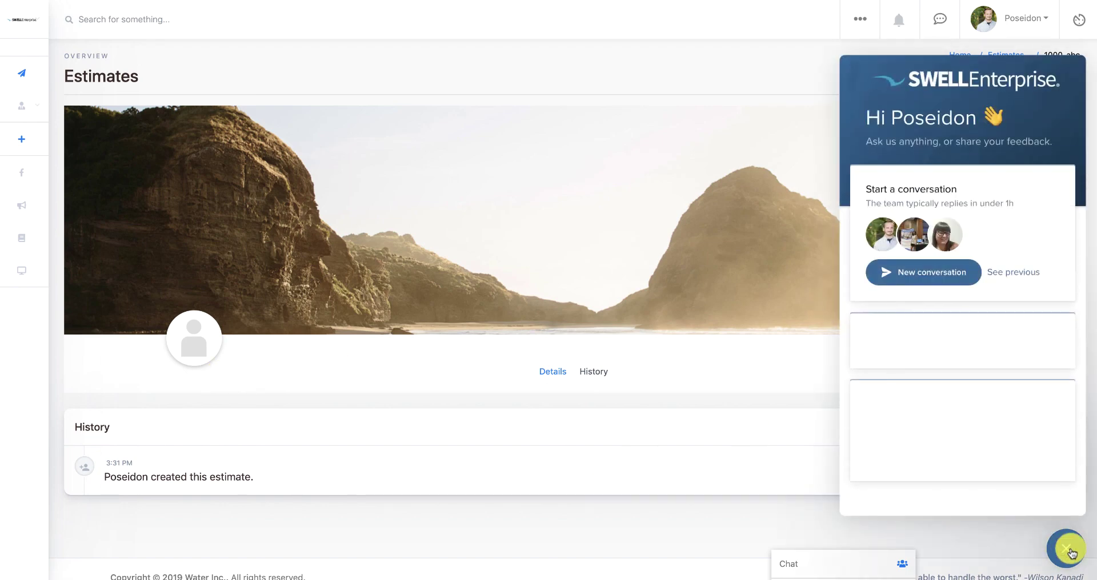